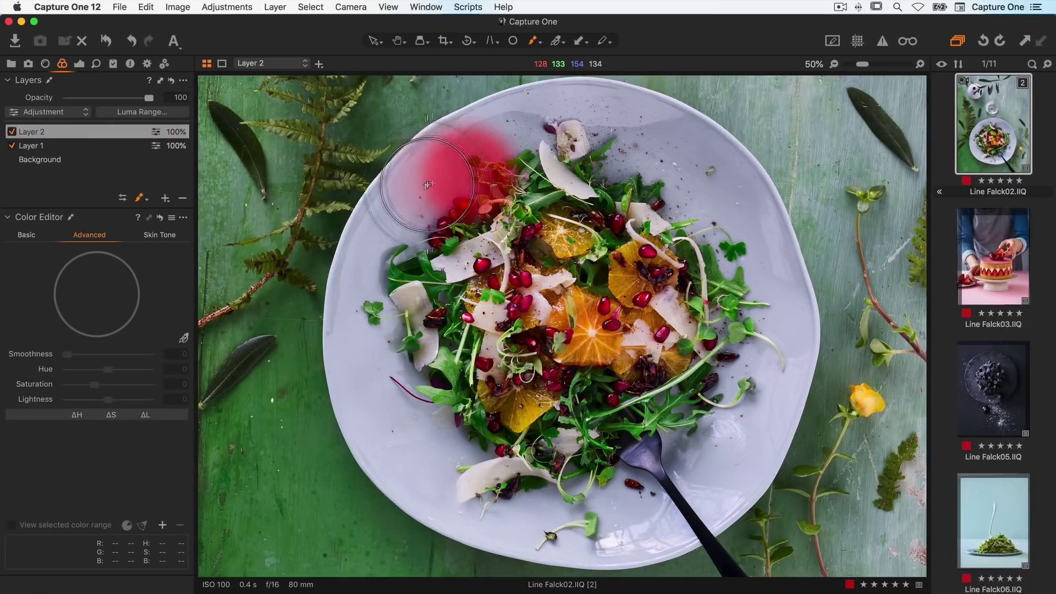
# Brush a red mask over the entire salad plate on the new layer
pyautogui.moveTo(428, 184)
pyautogui.mouseDown()
pyautogui.moveTo(363, 396)
pyautogui.moveTo(577, 506)
pyautogui.moveTo(792, 363)
pyautogui.moveTo(702, 150)
pyautogui.moveTo(418, 181)
pyautogui.moveTo(605, 330)
pyautogui.moveTo(632, 468)
pyautogui.moveTo(671, 440)
pyautogui.moveTo(412, 419)
pyautogui.mouseUp()
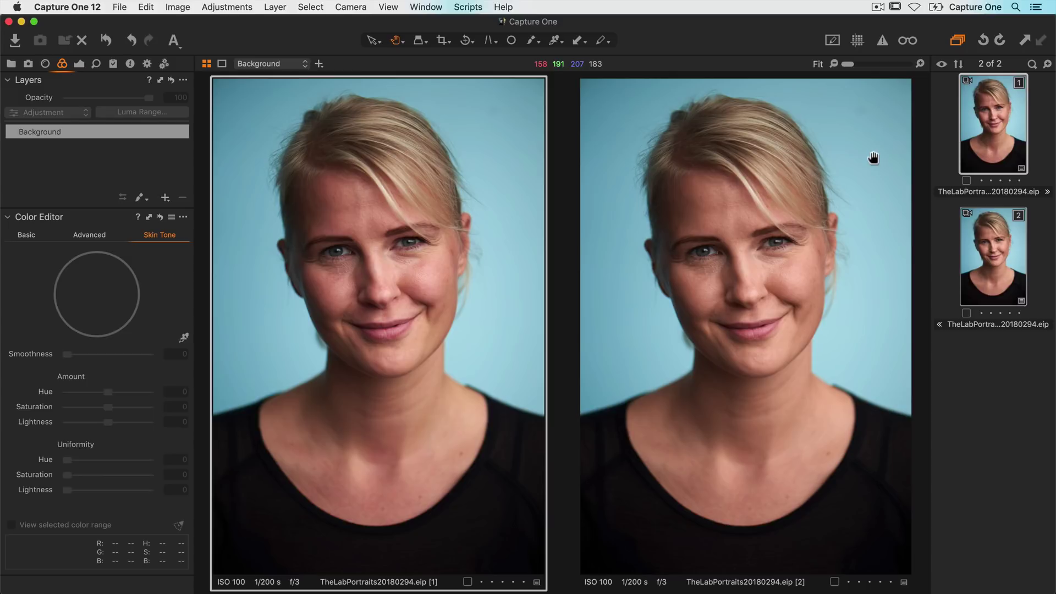
# Select the second portrait variant to display its finished Skin Tone layer settings
pyautogui.click(969, 227)
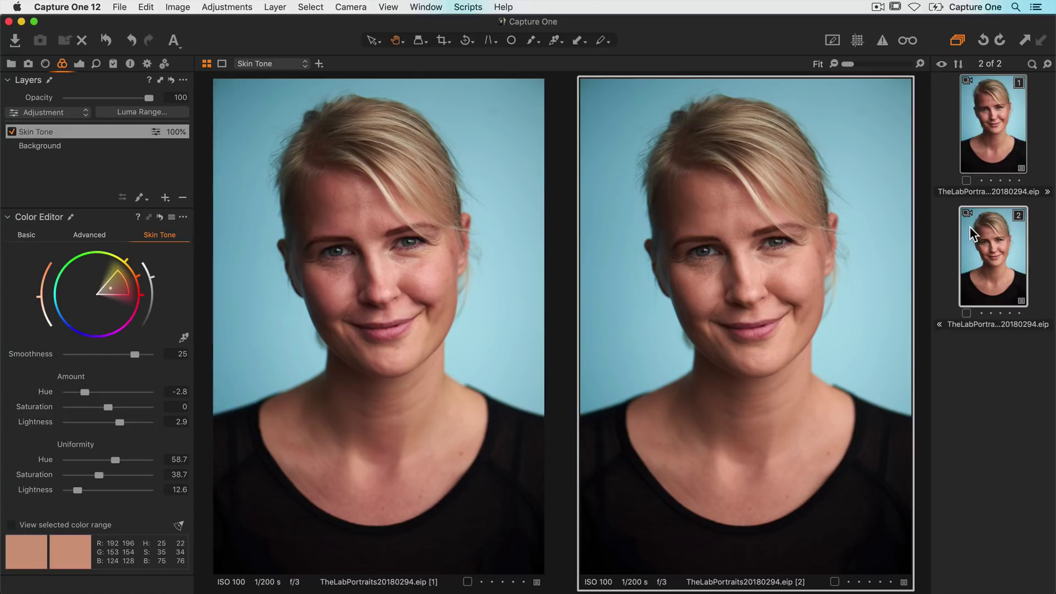
# Select the first portrait variant only and add an adjustment layer named 'Skin Tone'
pyautogui.click(946, 163)
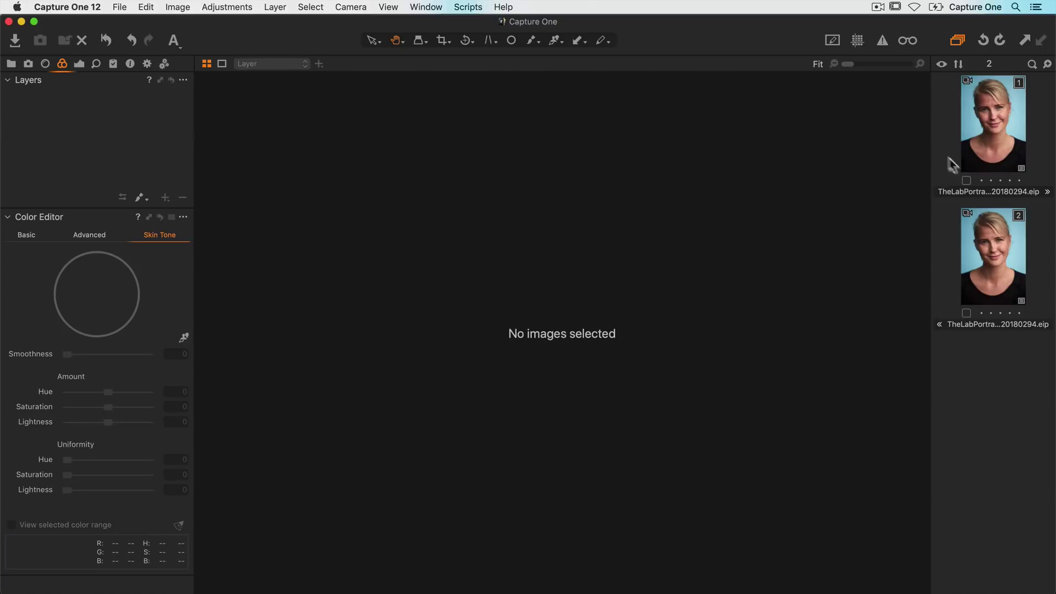
pyautogui.click(990, 150)
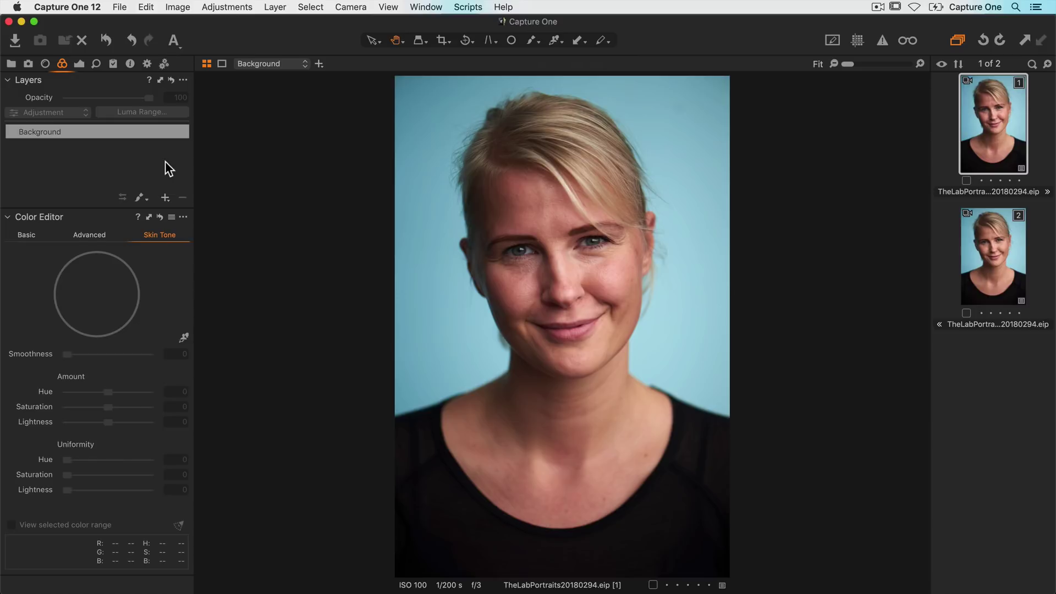
pyautogui.click(165, 196)
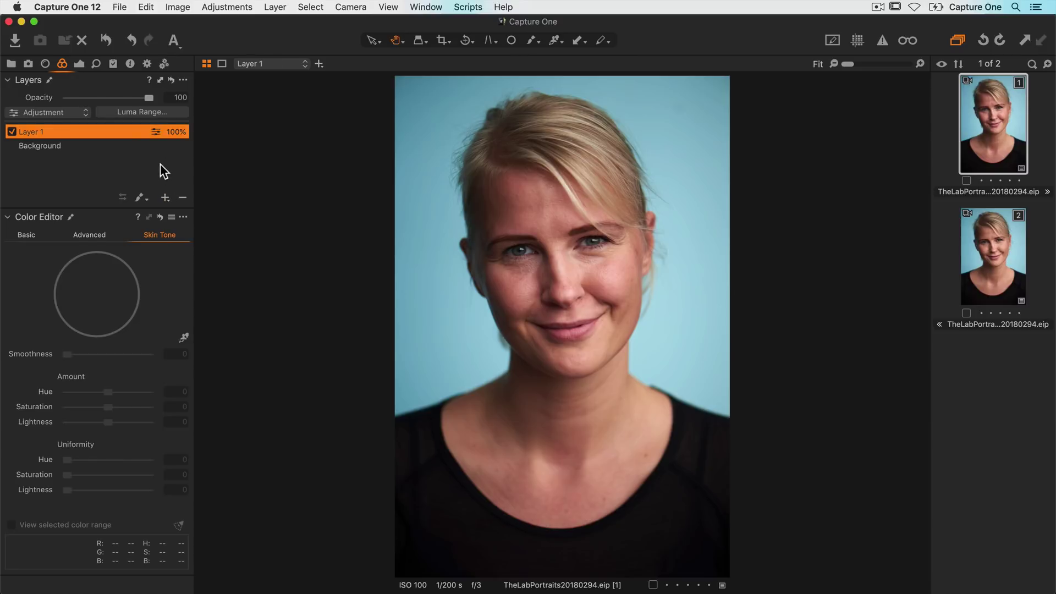
pyautogui.write('Skin')
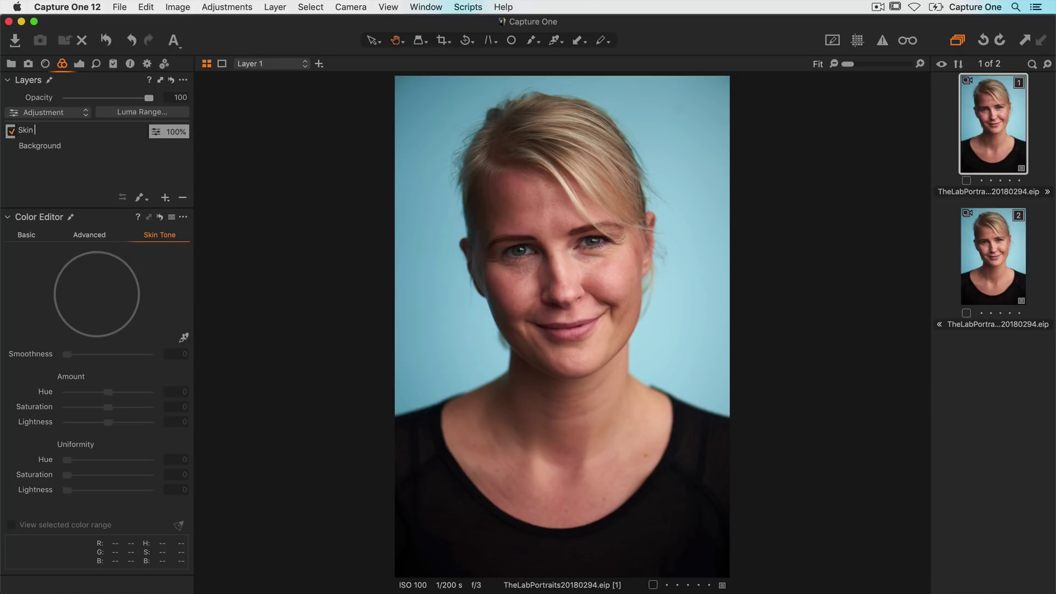
pyautogui.write(' Tone')
pyautogui.press('Return')
# Brush the mask over face, neck and chest, erase hair and lips, then hide the overlay
pyautogui.press('b')
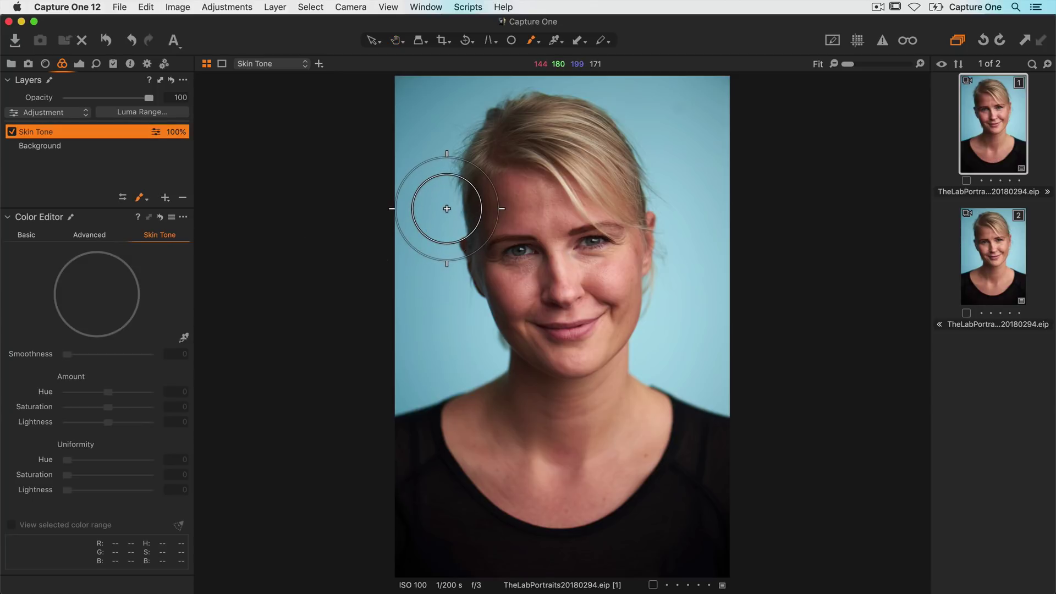
pyautogui.moveTo(446, 209)
pyautogui.mouseDown()
pyautogui.moveTo(518, 215)
pyautogui.moveTo(546, 251)
pyautogui.moveTo(610, 292)
pyautogui.moveTo(515, 277)
pyautogui.moveTo(491, 396)
pyautogui.moveTo(545, 501)
pyautogui.moveTo(650, 432)
pyautogui.moveTo(595, 352)
pyautogui.mouseUp()
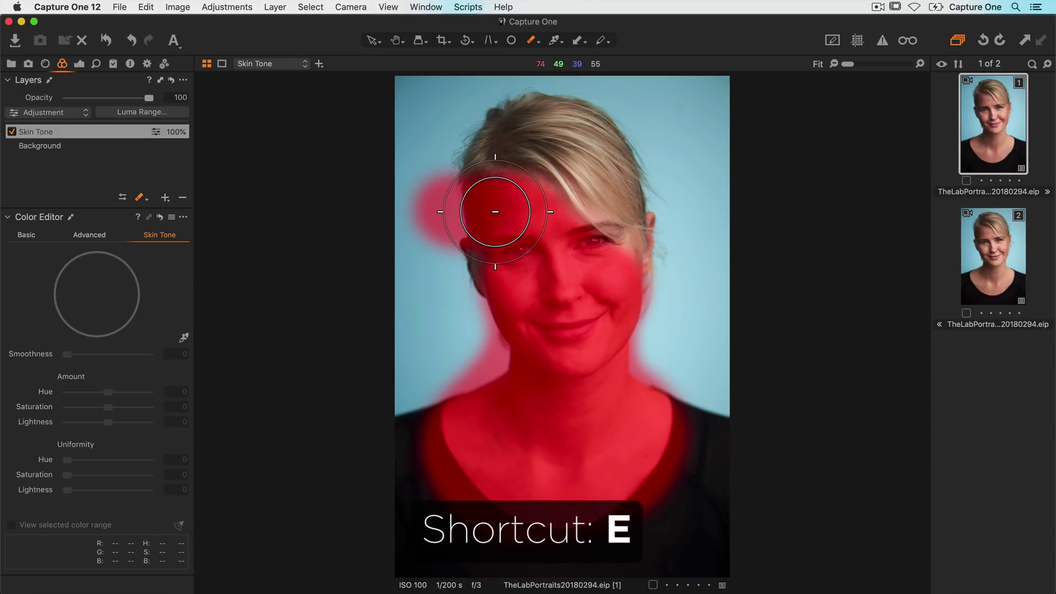
pyautogui.moveTo(495, 211)
pyautogui.mouseDown()
pyautogui.moveTo(430, 238)
pyautogui.moveTo(409, 198)
pyautogui.moveTo(428, 184)
pyautogui.moveTo(422, 169)
pyautogui.moveTo(423, 256)
pyautogui.moveTo(436, 284)
pyautogui.mouseUp()
pyautogui.scroll(3, 559, 330)
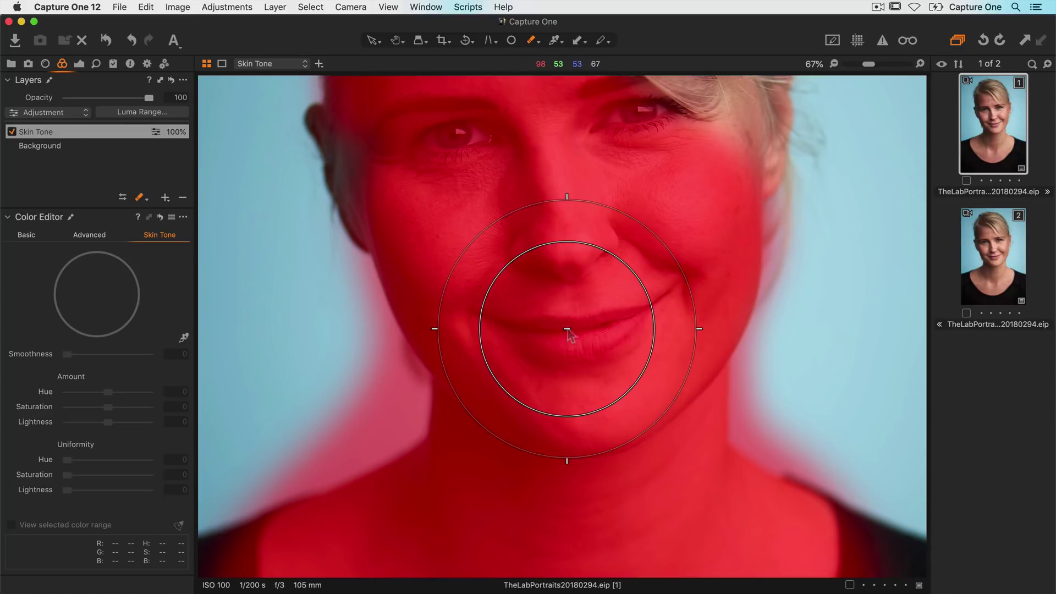
pyautogui.rightClick(566, 332)
pyautogui.moveTo(567, 331)
pyautogui.mouseDown()
pyautogui.moveTo(539, 332)
pyautogui.moveTo(633, 330)
pyautogui.moveTo(644, 324)
pyautogui.moveTo(610, 326)
pyautogui.moveTo(648, 307)
pyautogui.moveTo(677, 313)
pyautogui.moveTo(641, 330)
pyautogui.moveTo(622, 362)
pyautogui.mouseUp()
pyautogui.press('super+z')
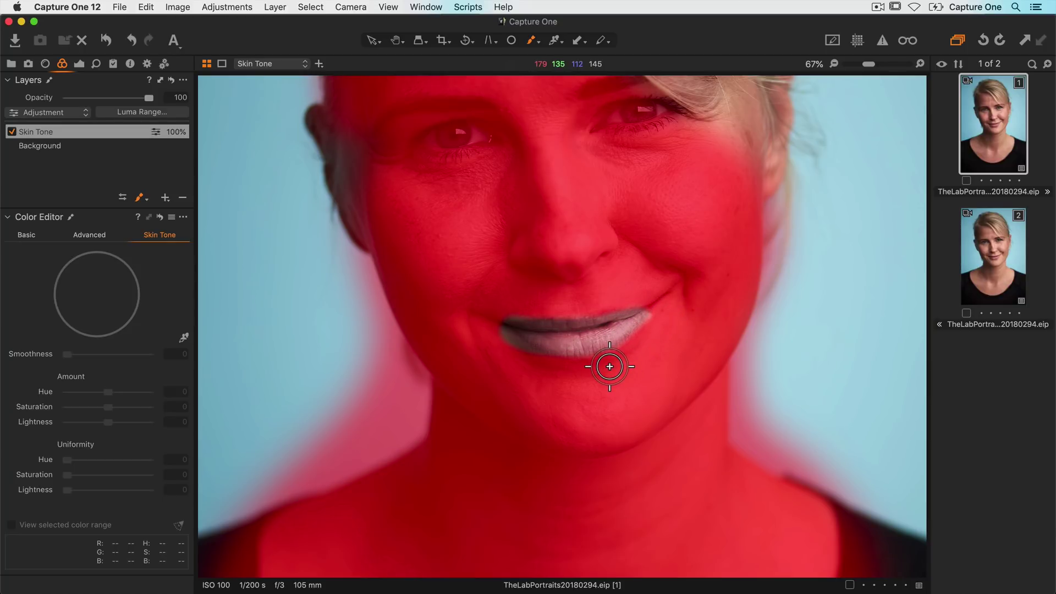
pyautogui.press('super+0')
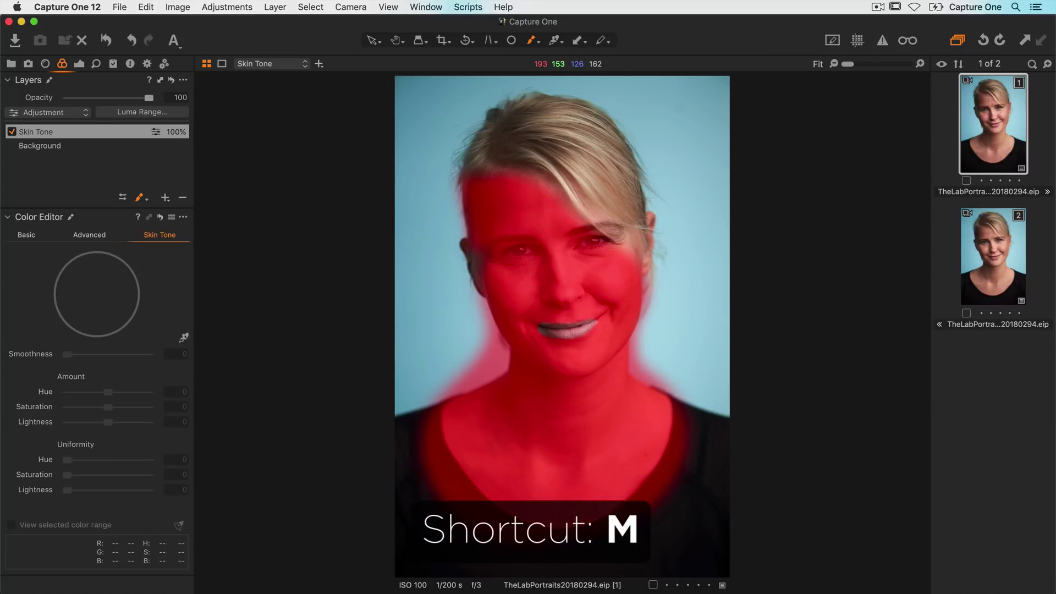
pyautogui.press('m')
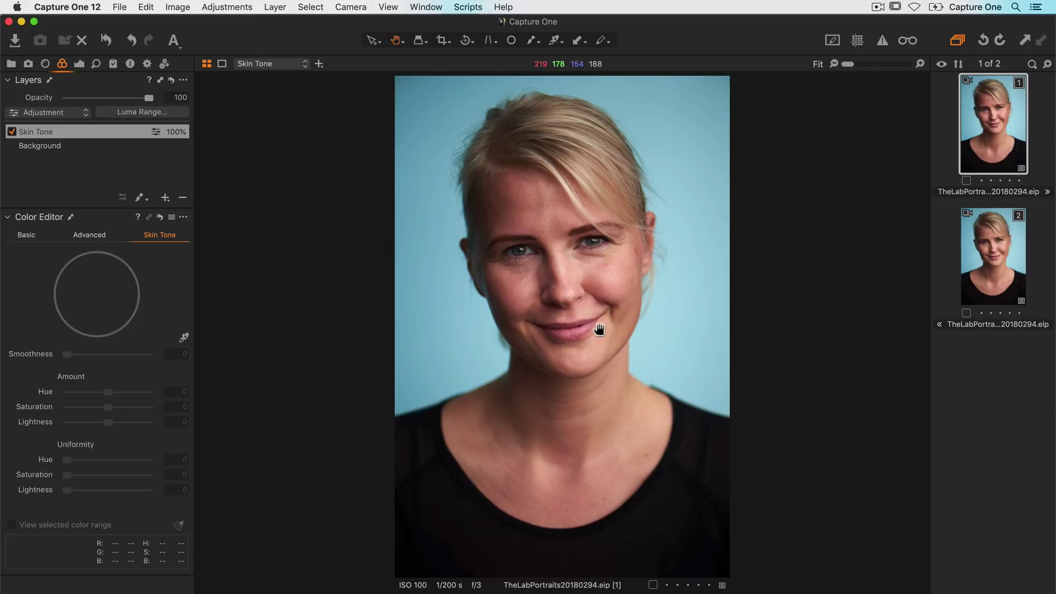
# Sample the skin colour from the cheek (H 21, S 35, B 76) in the Skin Tone tab
pyautogui.click(185, 338)
pyautogui.click(633, 282)
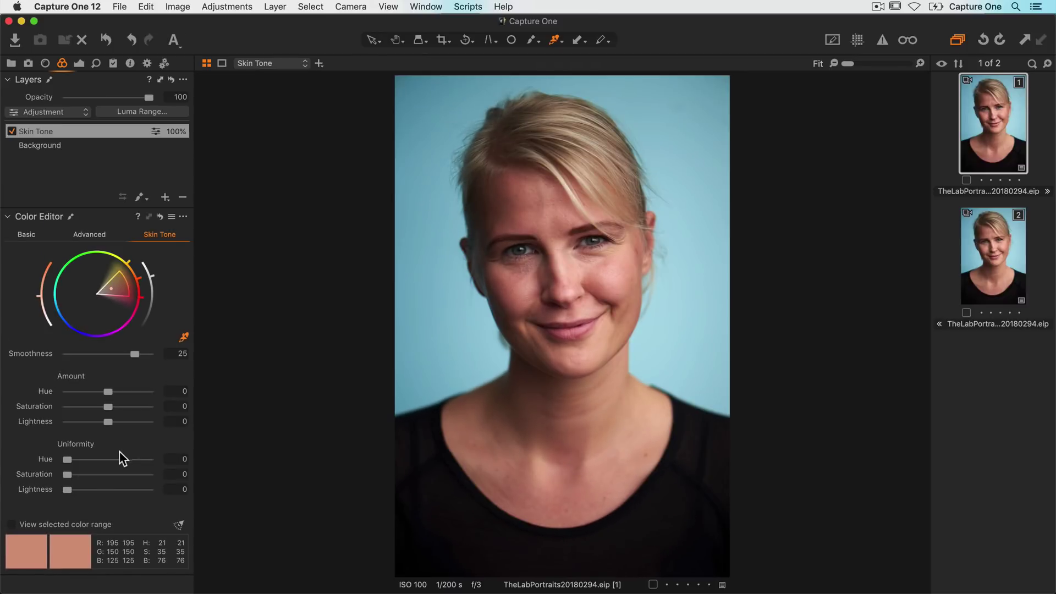
# Set Uniformity Hue to 54.6, Uniformity Saturation to 37 and Amount Hue to -2.8
pyautogui.moveTo(67, 458); pyautogui.dragTo(166, 461)
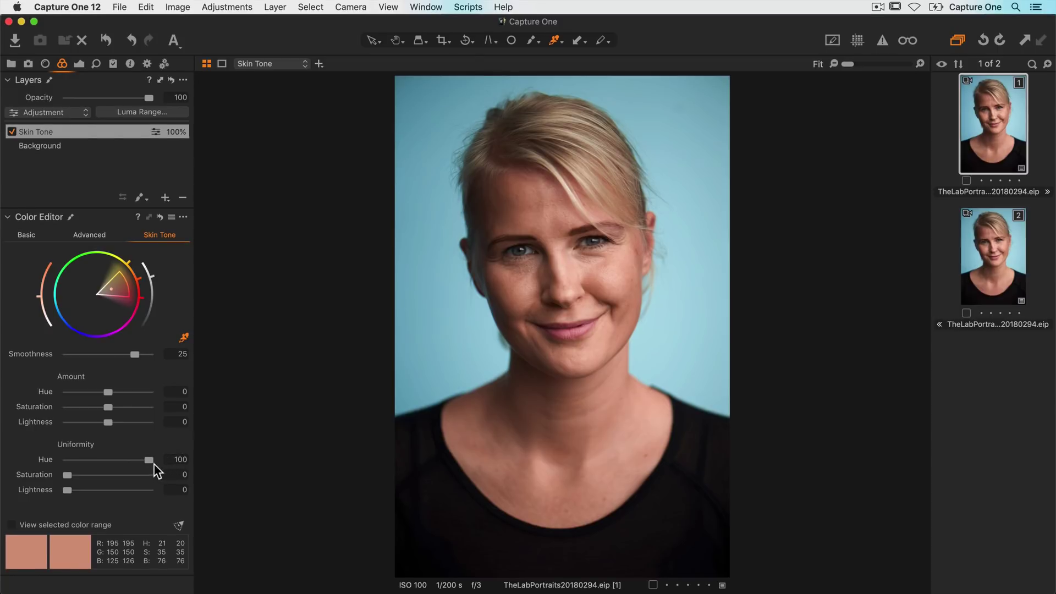
pyautogui.moveTo(146, 458)
pyautogui.mouseDown()
pyautogui.moveTo(97, 458)
pyautogui.moveTo(129, 460)
pyautogui.mouseUp()
pyautogui.moveTo(109, 392); pyautogui.dragTo(86, 391)
pyautogui.moveTo(129, 460); pyautogui.dragTo(112, 460)
pyautogui.moveTo(67, 474); pyautogui.dragTo(147, 483)
pyautogui.moveTo(143, 474); pyautogui.dragTo(100, 468)
# Set Uniformity Lightness to 15.1, Amount Lightness to 2.8 and Smoothness to 15.7
pyautogui.moveTo(68, 490)
pyautogui.mouseDown()
pyautogui.moveTo(206, 494)
pyautogui.moveTo(81, 483)
pyautogui.mouseUp()
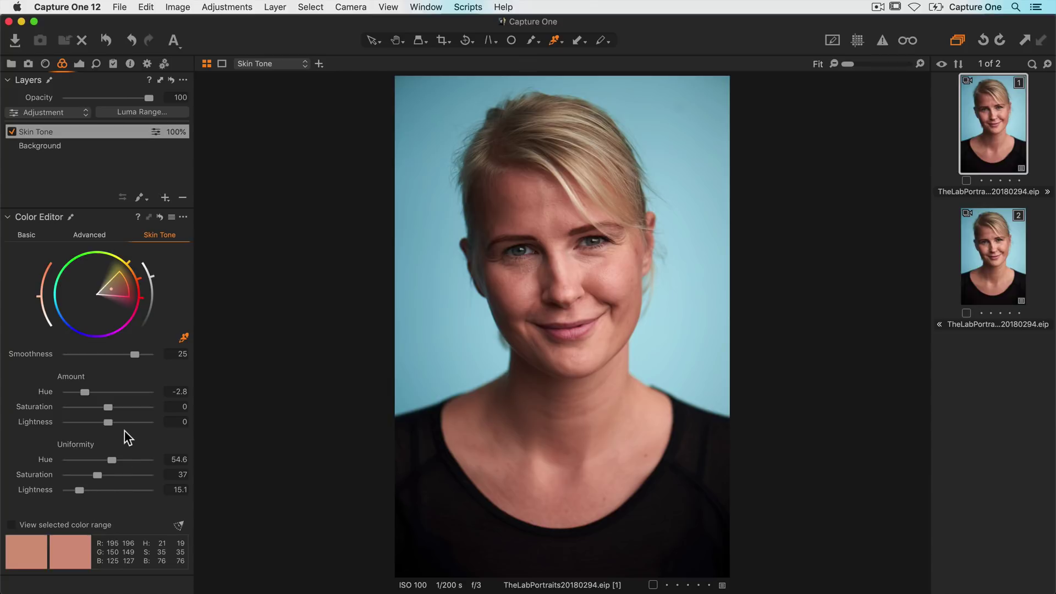
pyautogui.moveTo(112, 422); pyautogui.dragTo(123, 422)
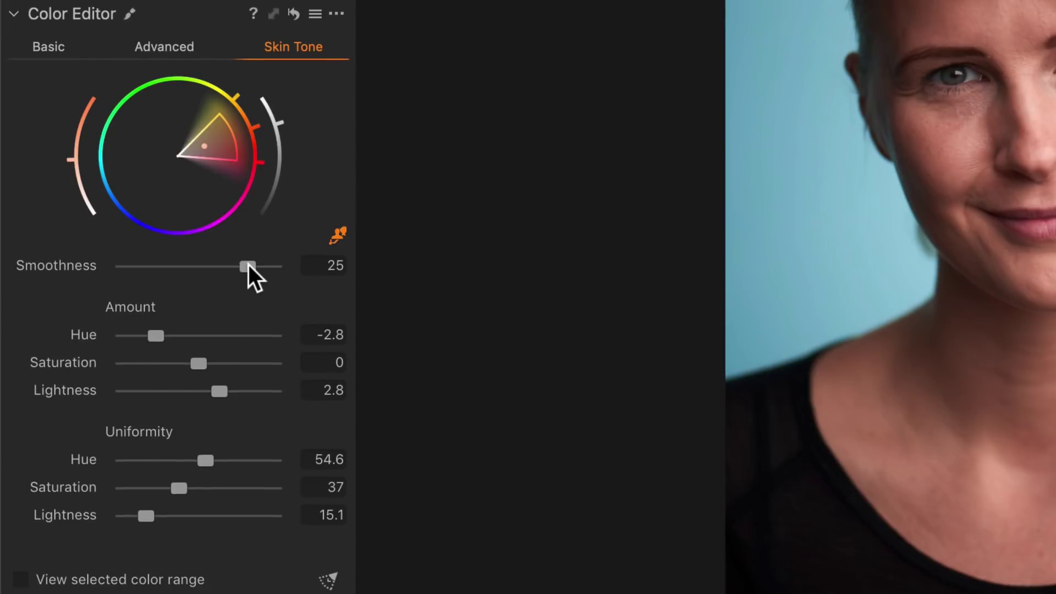
pyautogui.moveTo(247, 264); pyautogui.dragTo(201, 263)
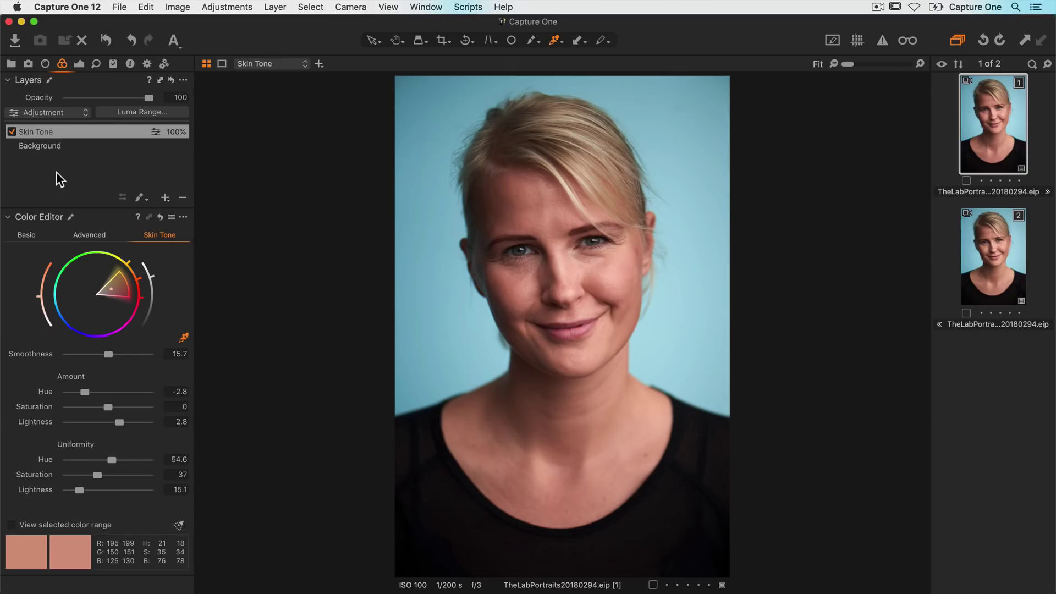
pyautogui.click(11, 132)
pyautogui.click(12, 132)
pyautogui.click(12, 133)
pyautogui.click(12, 133)
pyautogui.moveTo(148, 98)
pyautogui.mouseDown()
pyautogui.moveTo(114, 98)
pyautogui.moveTo(154, 99)
pyautogui.mouseUp()
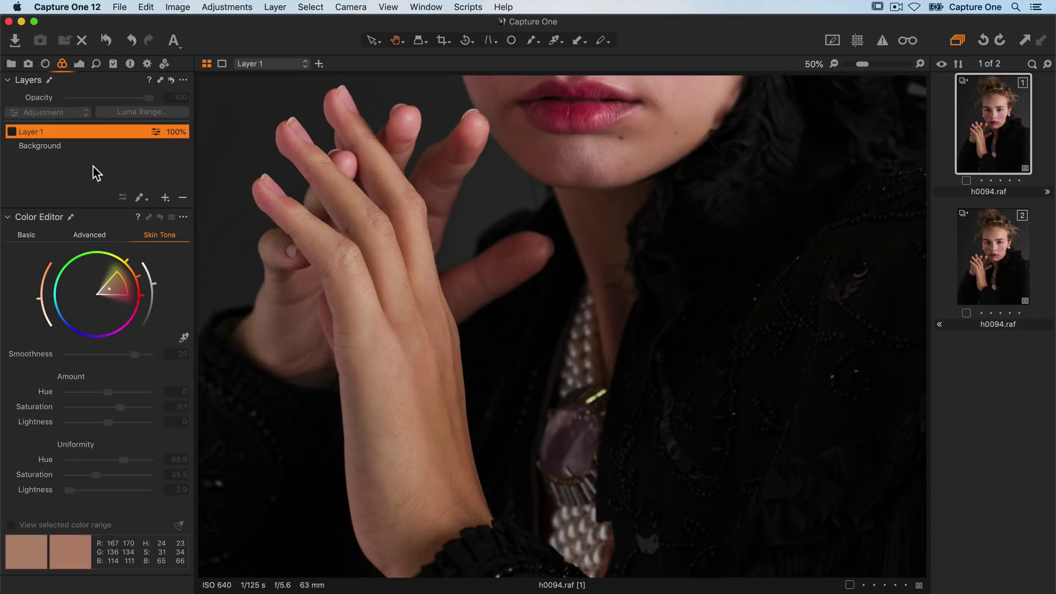
# Switch Layer 1 on, off and on again on h0094.raf to compare before and after
pyautogui.click(13, 131)
pyautogui.click(13, 131)
pyautogui.click(15, 130)
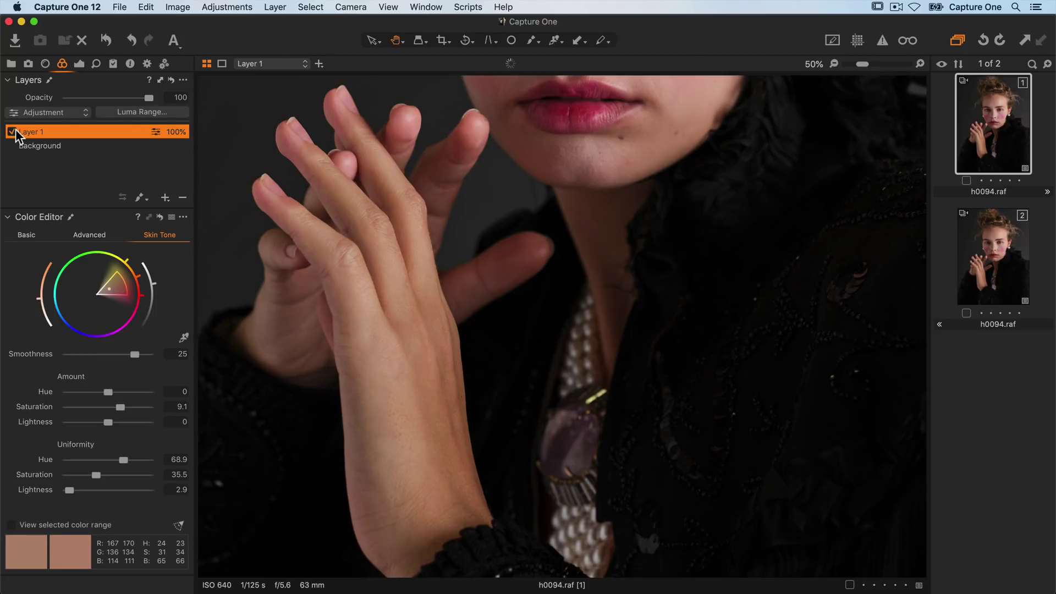